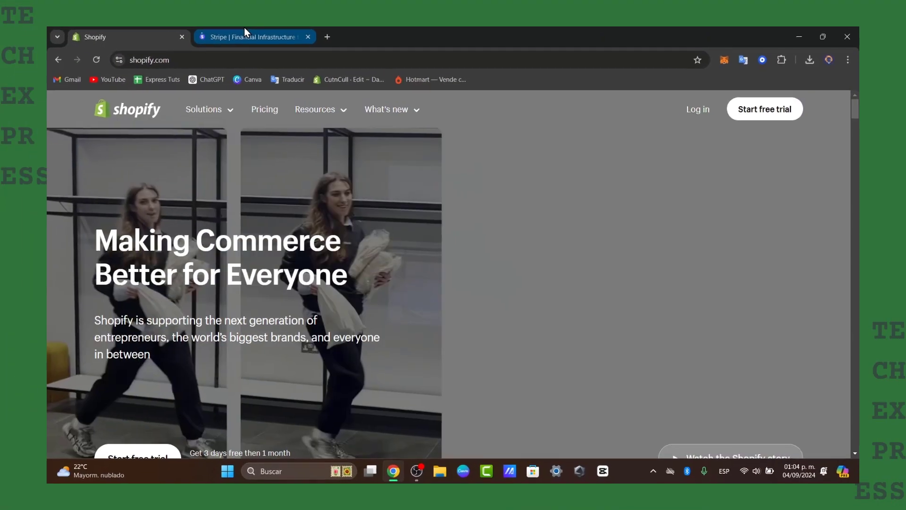
Switch between the Shopify and Stripe tabs, ending on the Stripe homepage scrolled to its top.
left_click(244, 33)
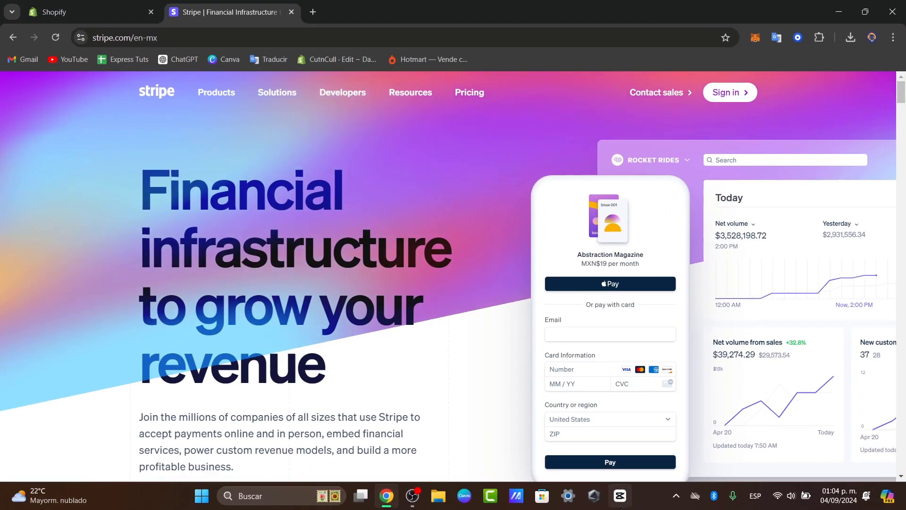
scroll(484, 312, "down", 3)
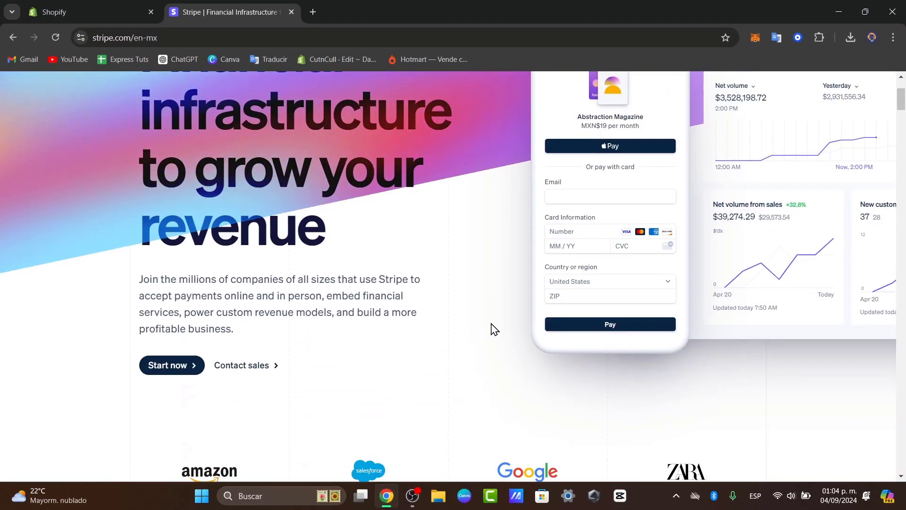
scroll(491, 329, "down", 14)
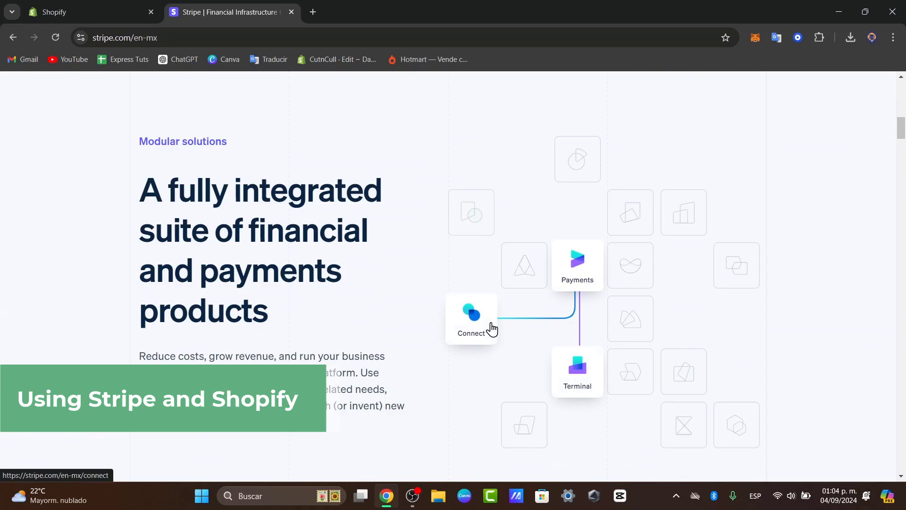
scroll(491, 329, "down", 3)
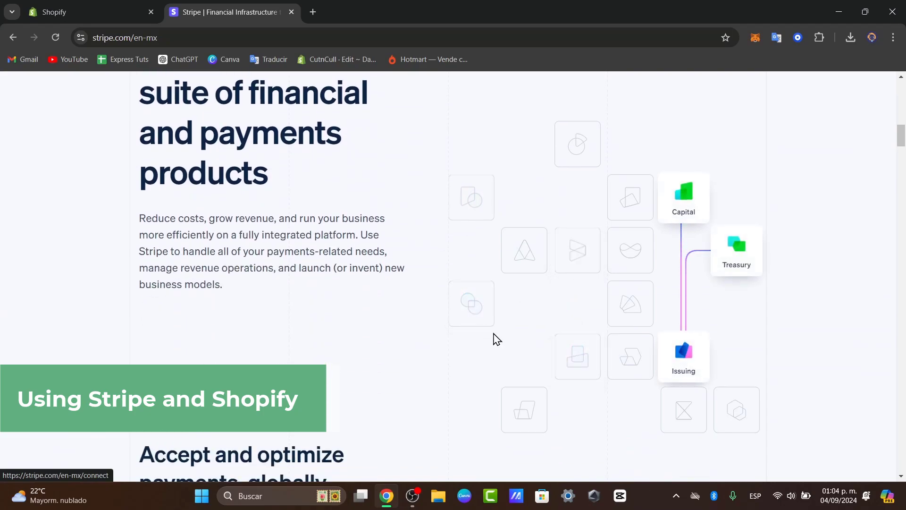
scroll(494, 339, "down", 3)
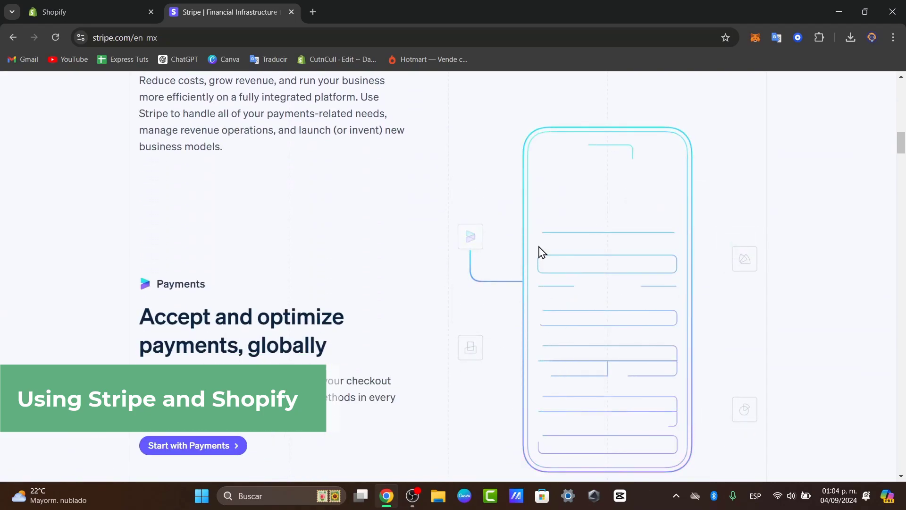
left_click(65, 4)
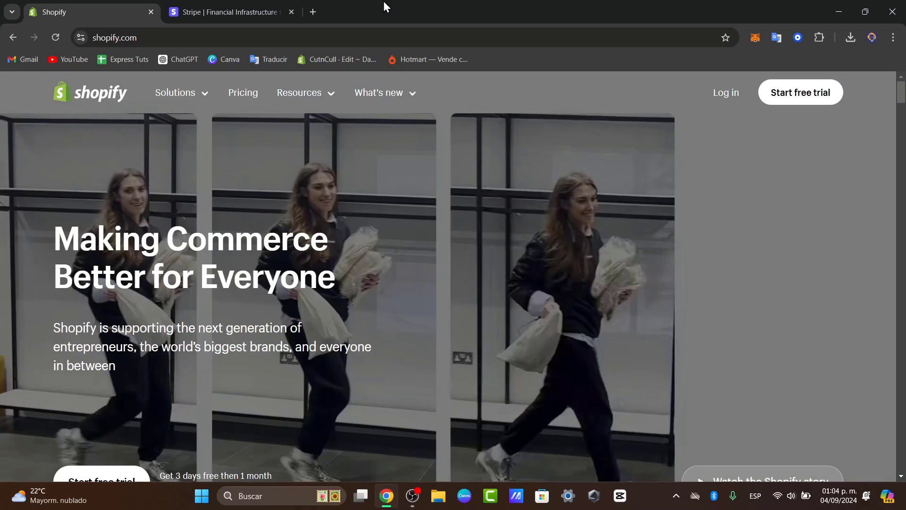
left_click(253, 3)
left_click(52, 3)
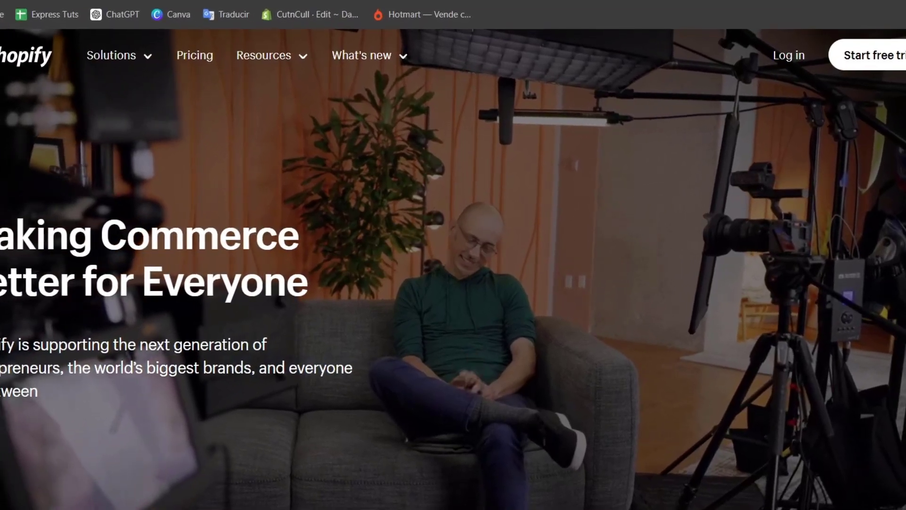
left_click(227, 11)
scroll(516, 320, "up", 15)
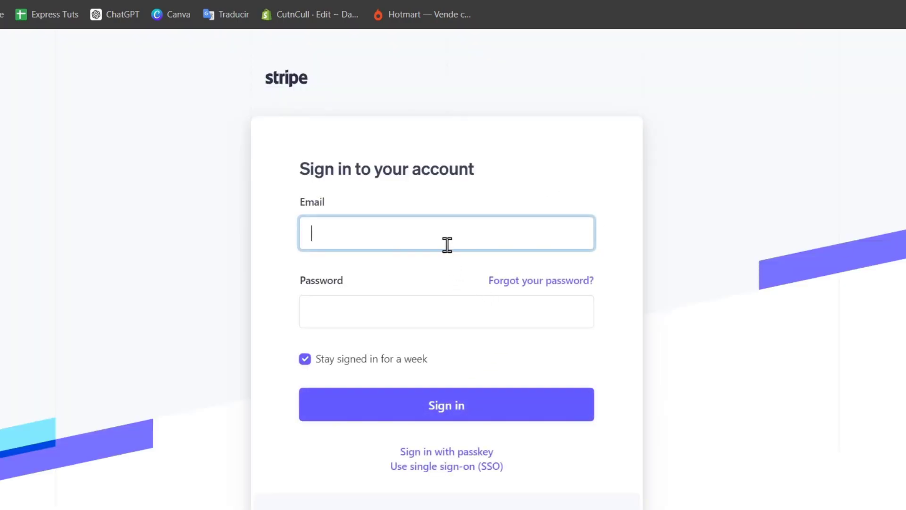
Sign in to Stripe with the saved email and account password to reach the Welcome back dashboard.
left_click(447, 244)
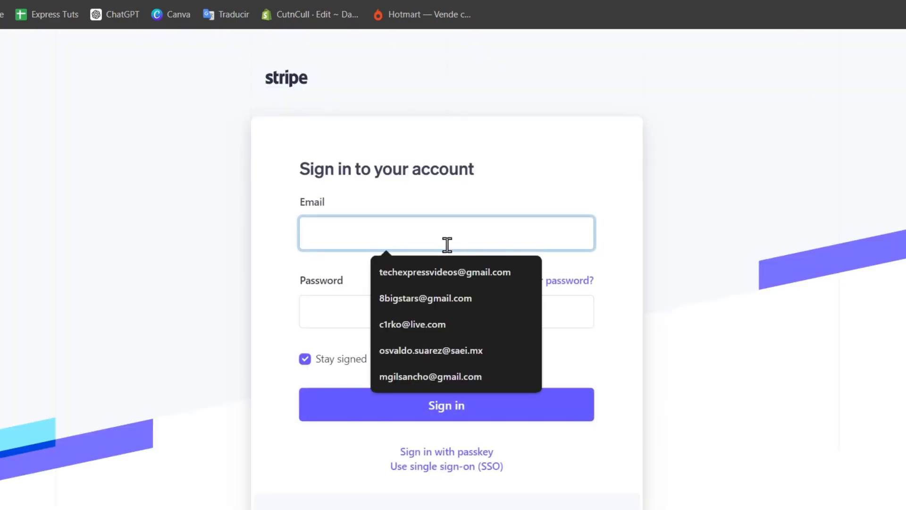
left_click(706, 180)
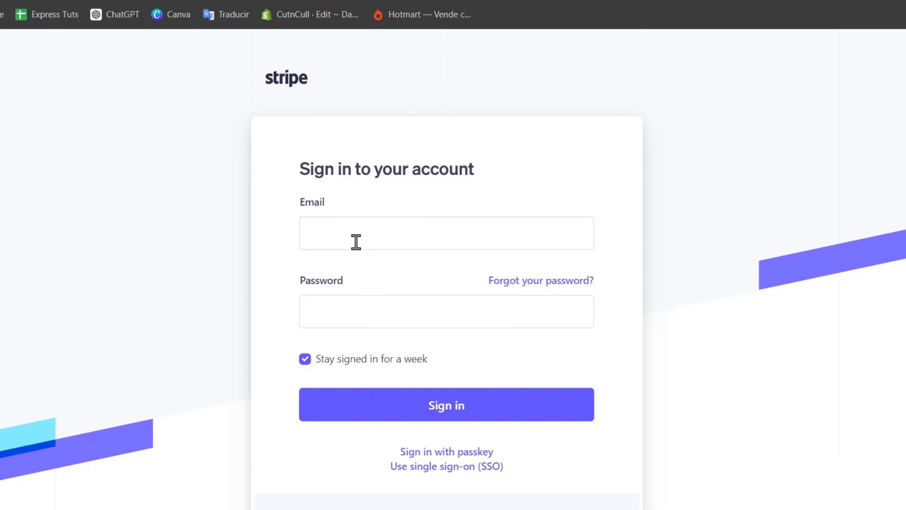
left_click(521, 410)
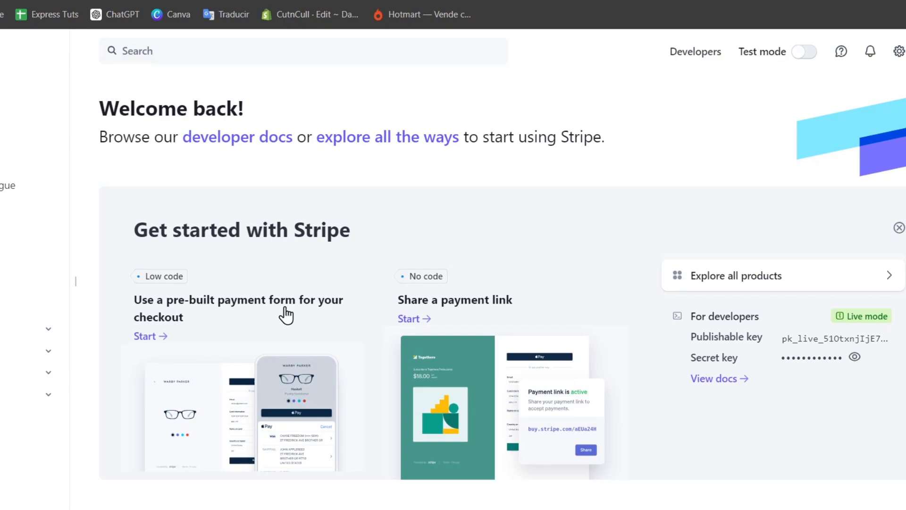
Switch to the Shopify admin tab, where the setup guide shows 5/7 completed.
left_click(542, 4)
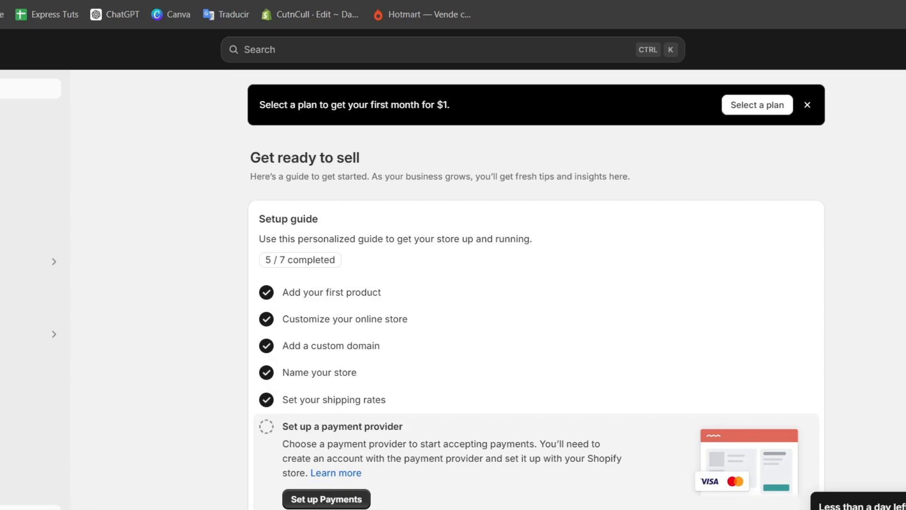
Go to Settings > Payments and pick Stripe as the payment provider.
left_click(30, 507)
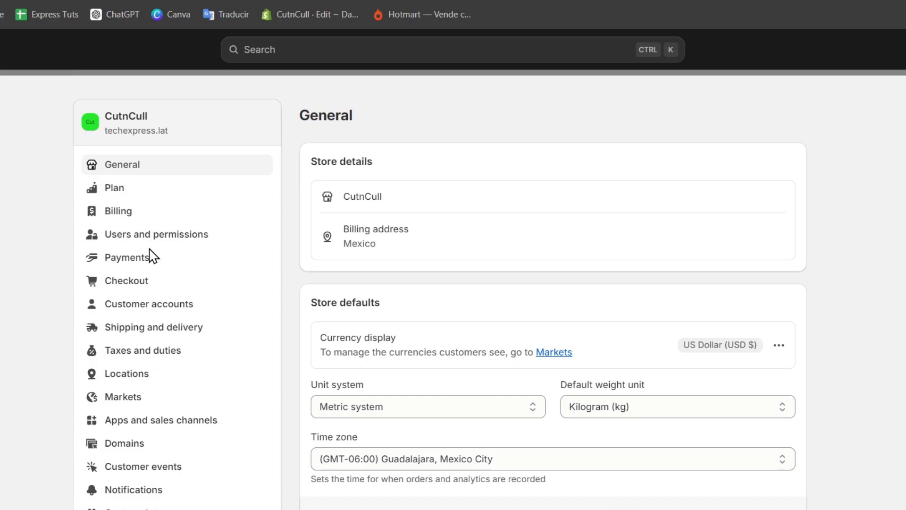
left_click(135, 258)
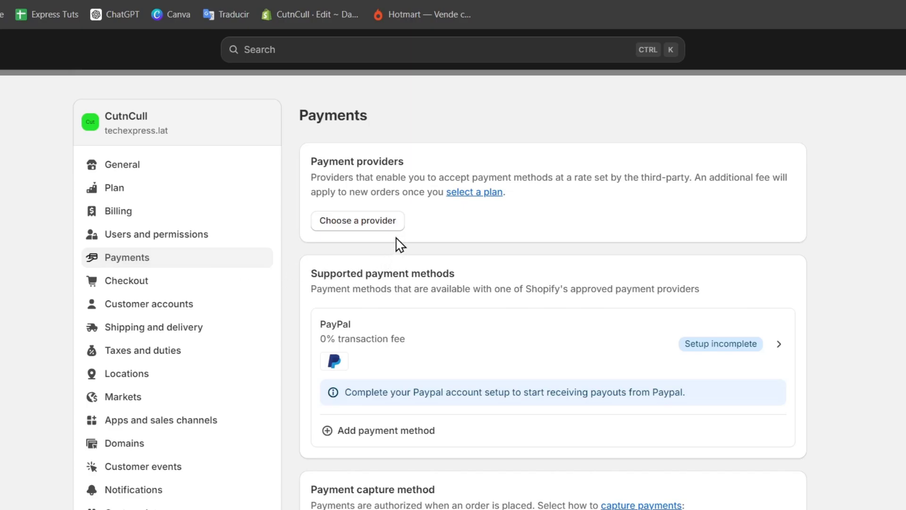
left_click(385, 231)
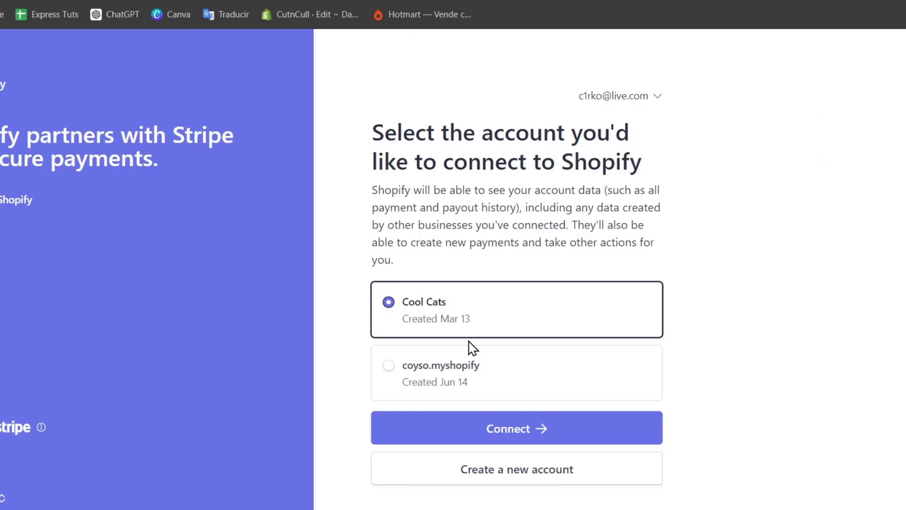
After previewing the new-account option, connect the existing Cool Cats Stripe account to Shopify.
left_click_drag(463, 133, 651, 168)
left_click(673, 173)
left_click(494, 473)
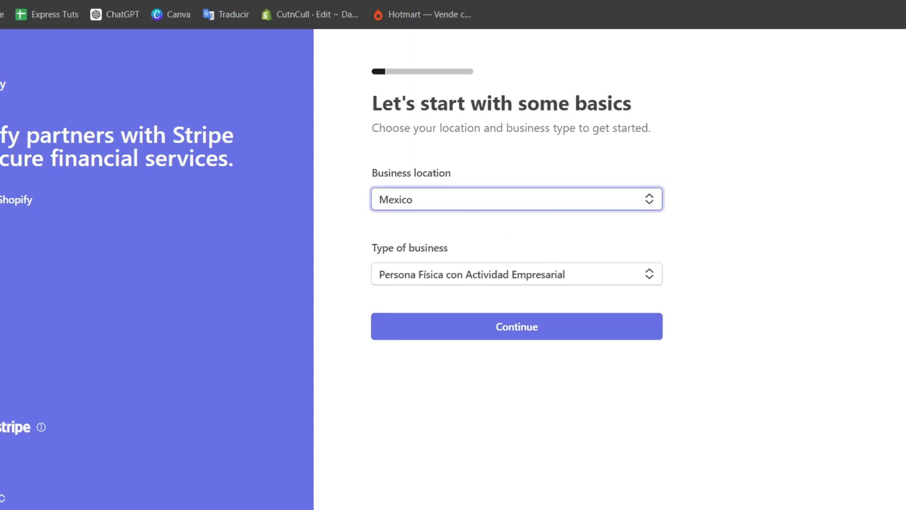
left_click(486, 321)
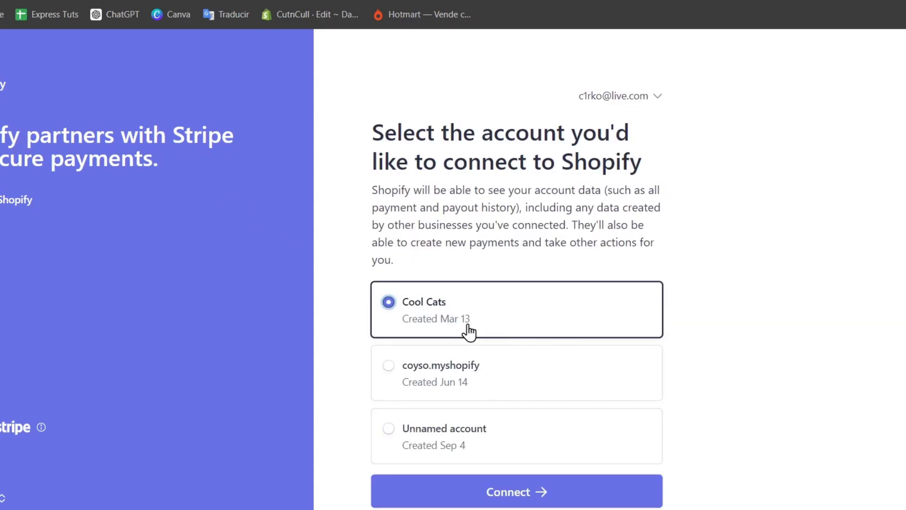
left_click(574, 493)
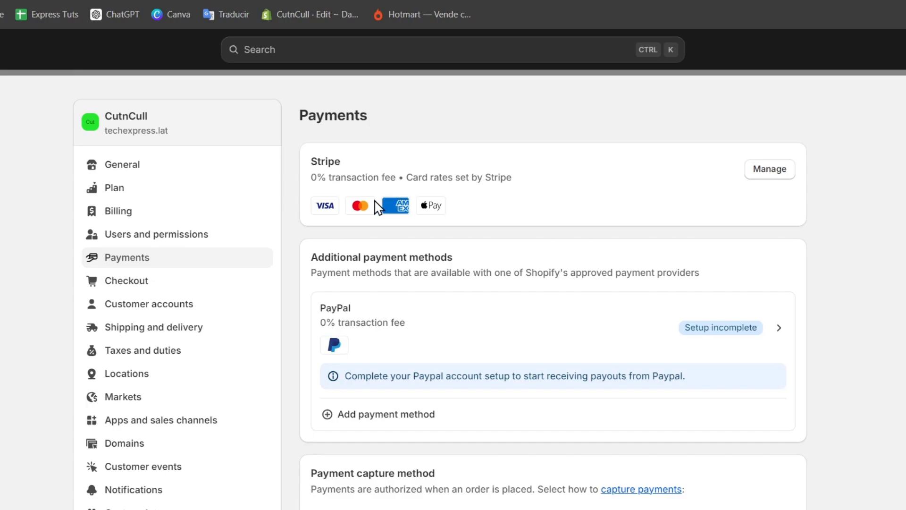
Disable American Express for the Stripe provider, keeping Visa, Mastercard and Apple Pay, and save.
left_click(765, 180)
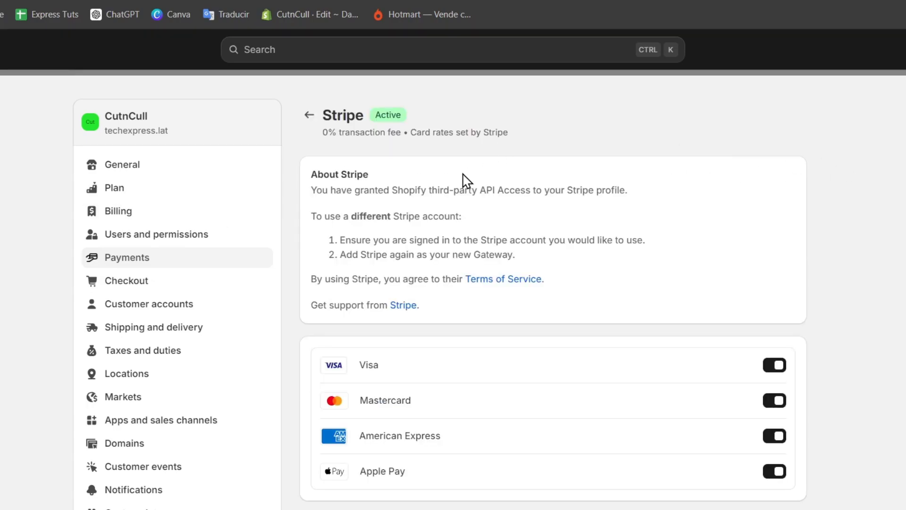
double_click(350, 115)
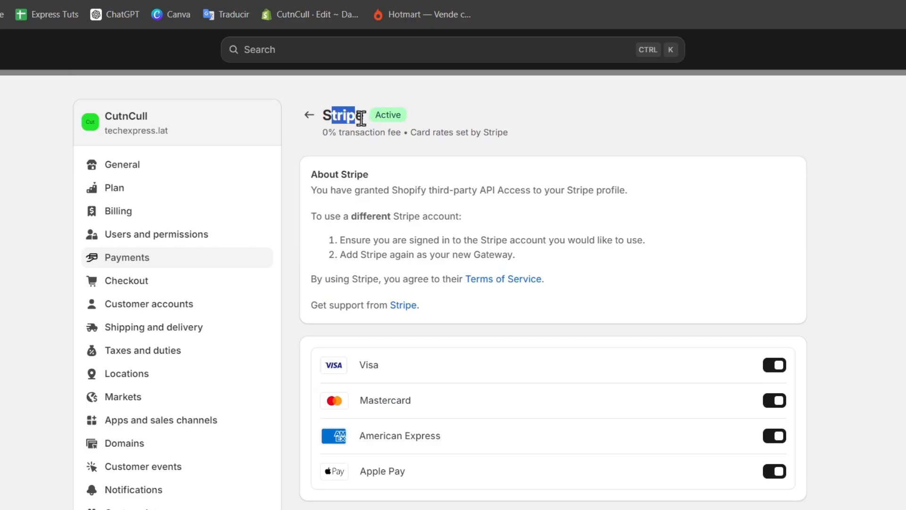
double_click(388, 115)
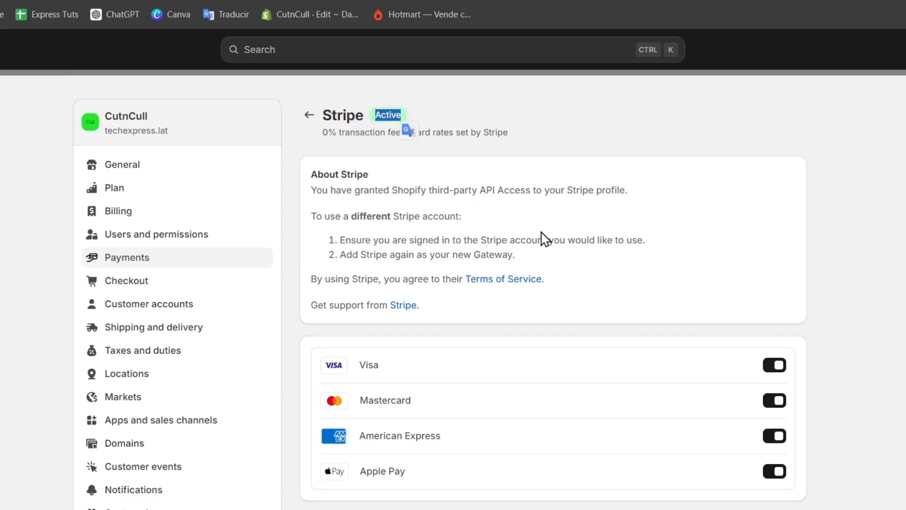
scroll(573, 260, "down", 3)
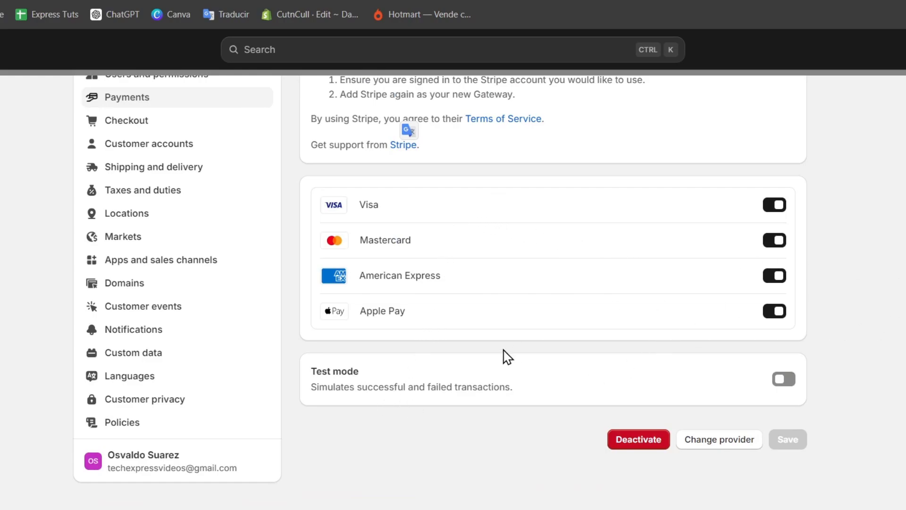
left_click(771, 280)
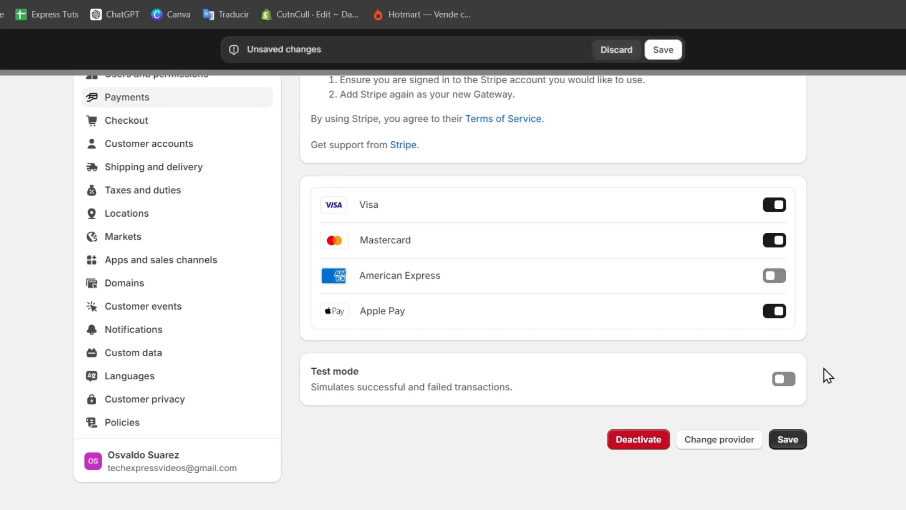
left_click(788, 440)
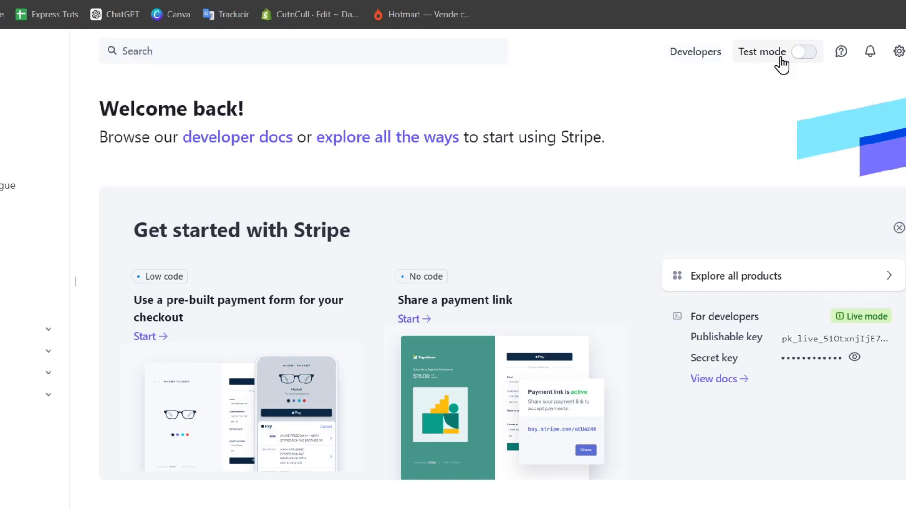
Turn on Stripe's test mode, briefly checking the Shopify payment settings before returning.
left_click(805, 52)
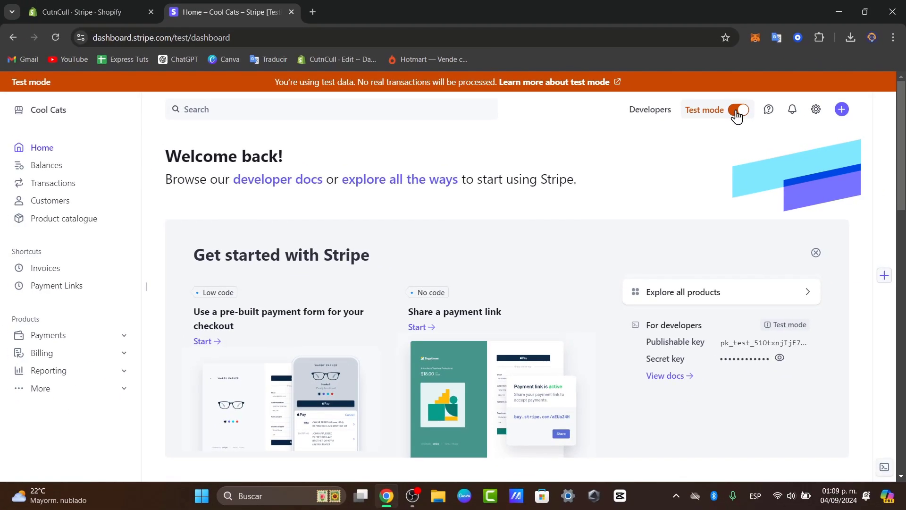
left_click(109, 2)
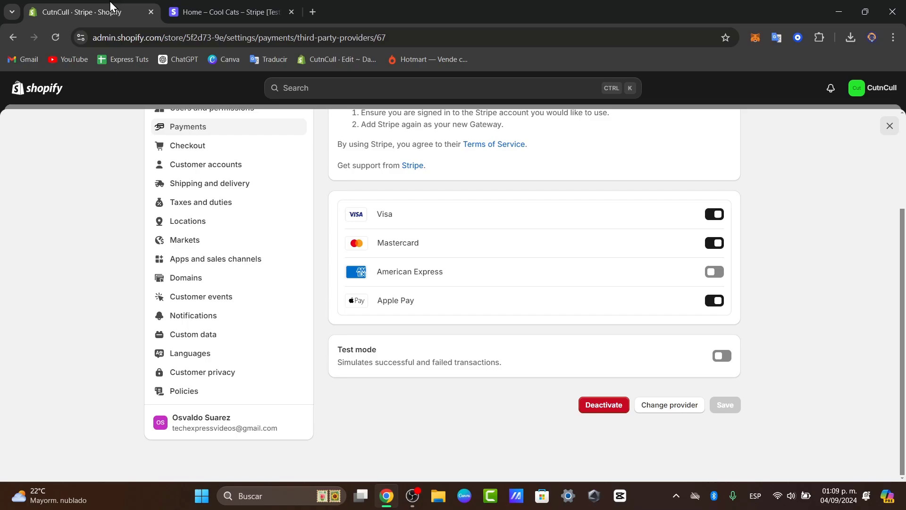
left_click(203, 6)
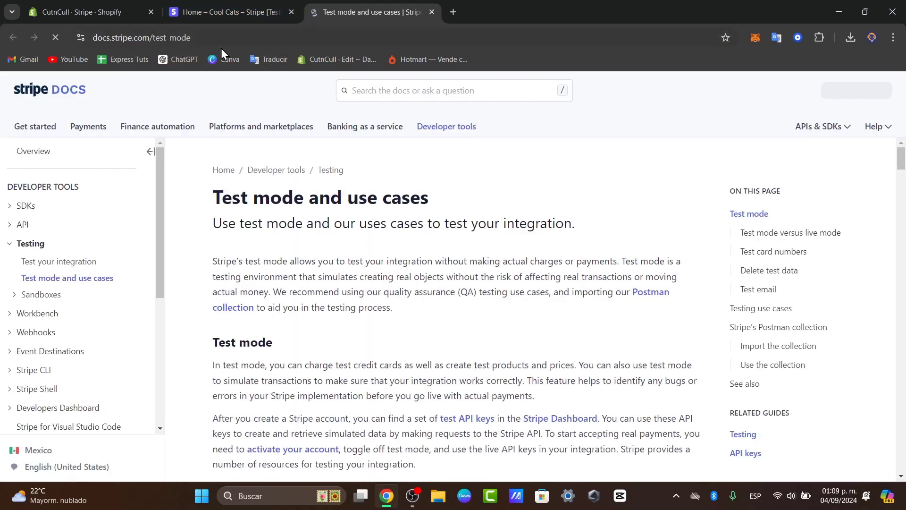
Open Stripe's table of test credit card numbers, then close Shopify's payment settings.
scroll(510, 255, "down", 10)
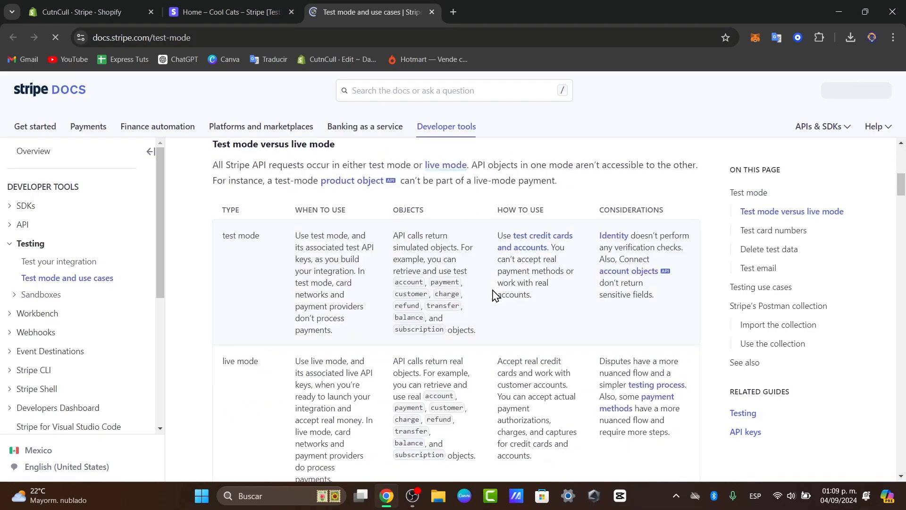
scroll(493, 292, "up", 3)
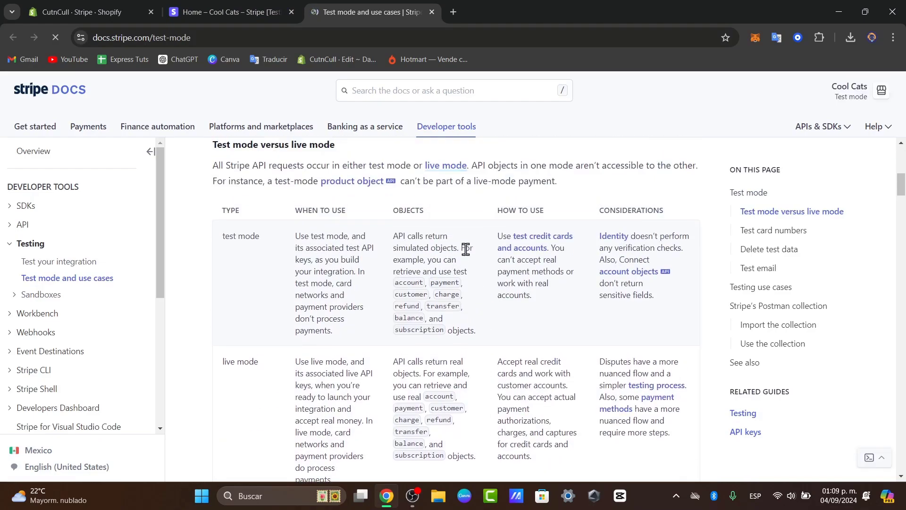
left_click(554, 239)
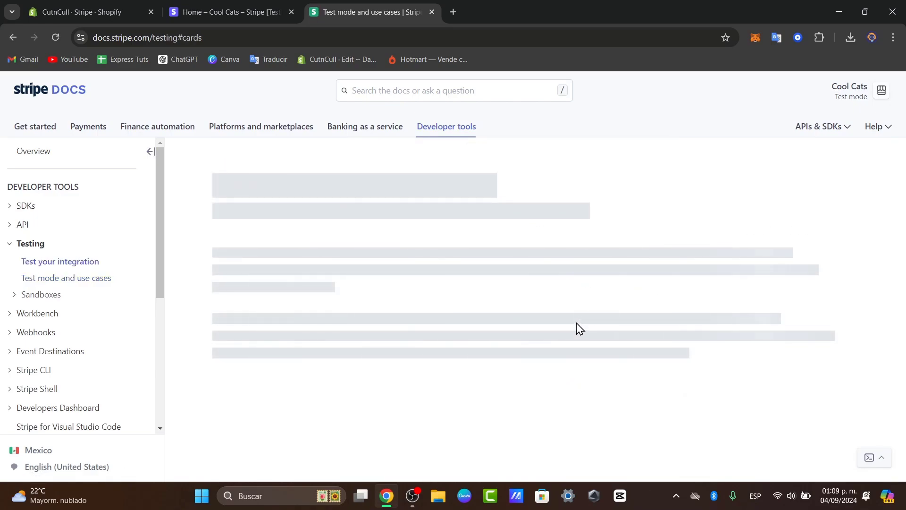
scroll(519, 340, "down", 3)
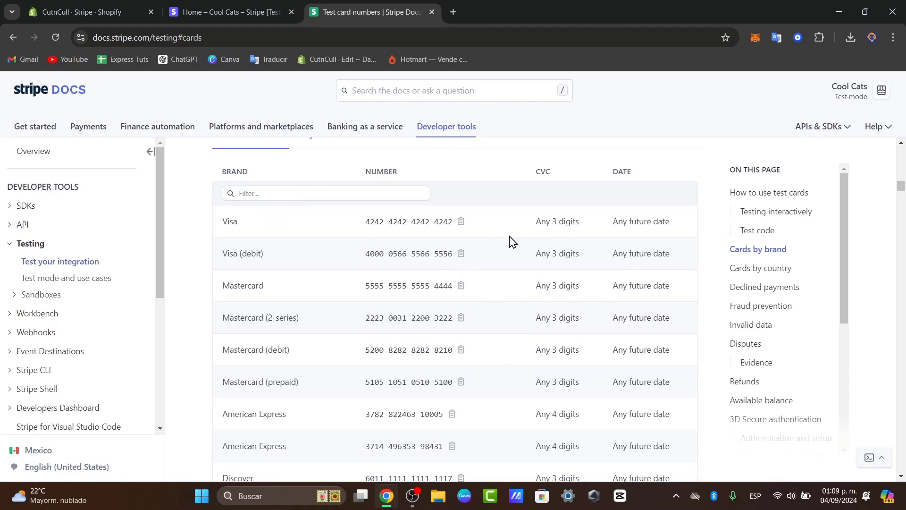
left_click(140, 9)
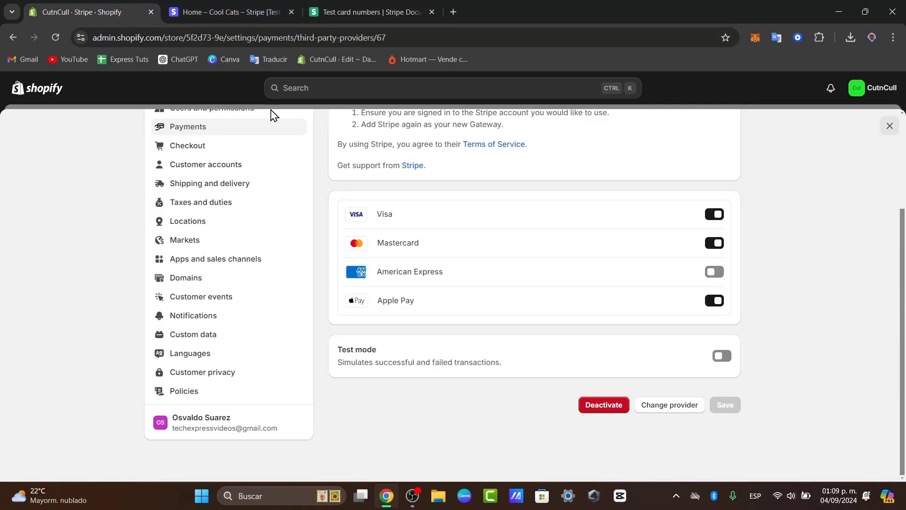
left_click(890, 127)
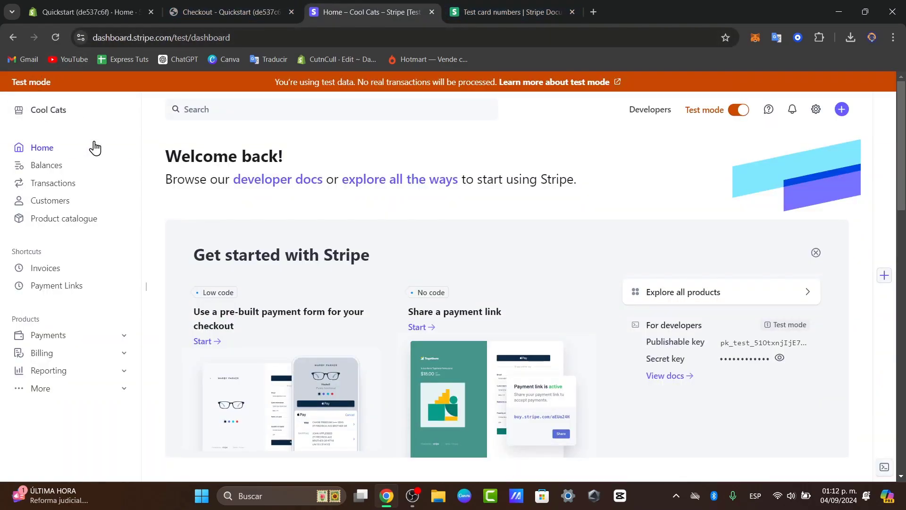
Open the failed MX$713.44 test payment from Transactions and review its timeline, payment method and metadata.
left_click(68, 192)
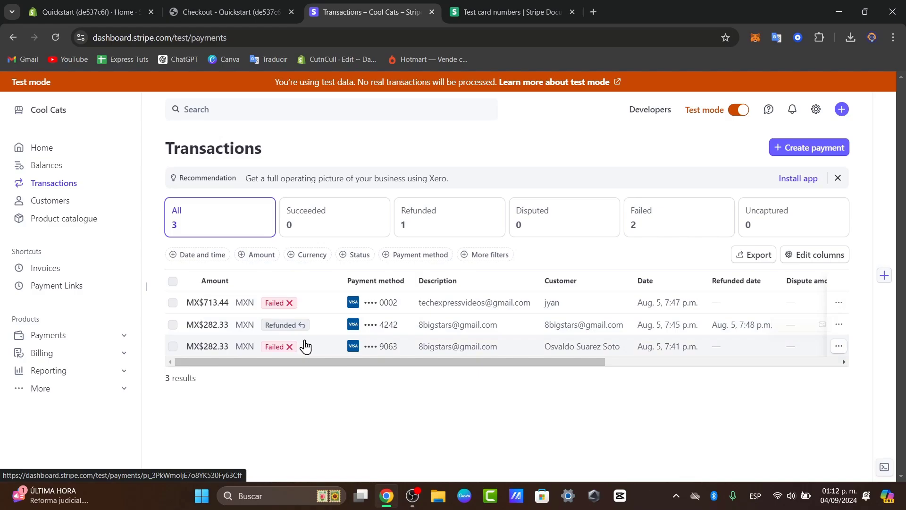
left_click(311, 307)
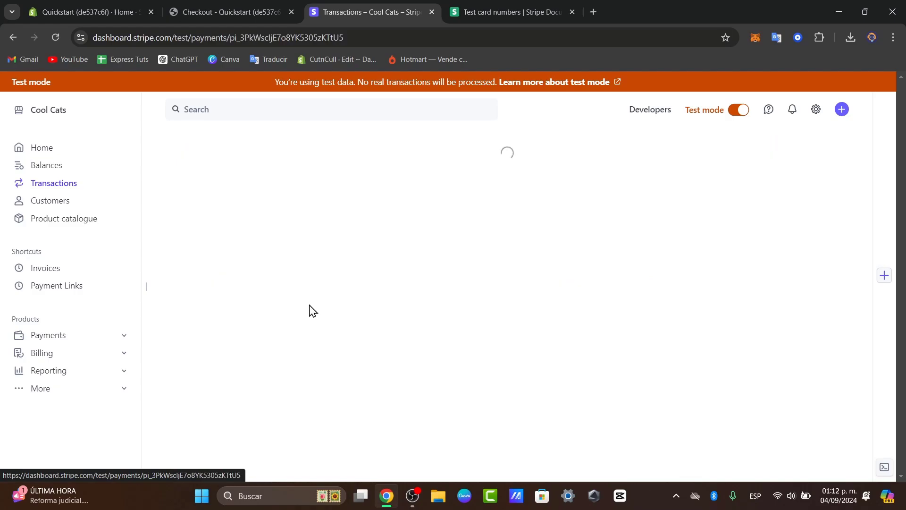
scroll(360, 230, "down", 3)
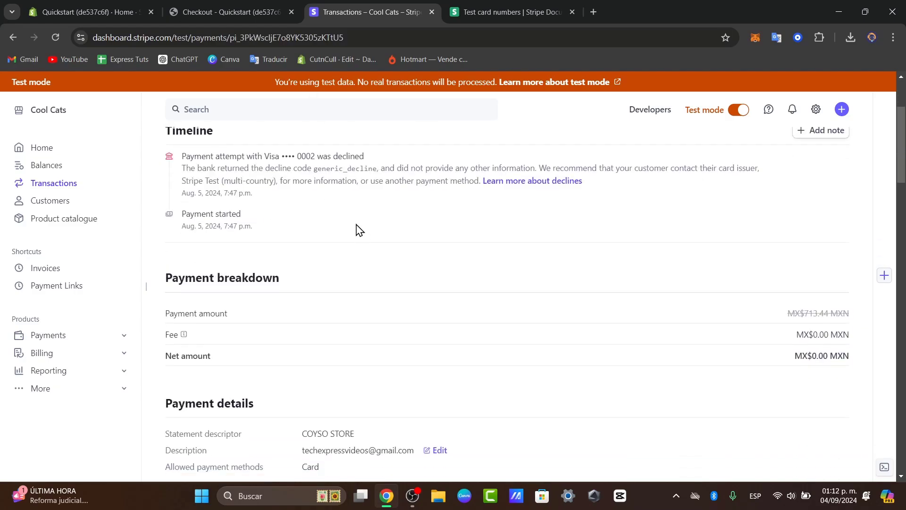
left_click_drag(296, 158, 364, 156)
left_click_drag(405, 209, 299, 168)
left_click(298, 204)
scroll(297, 204, "down", 3)
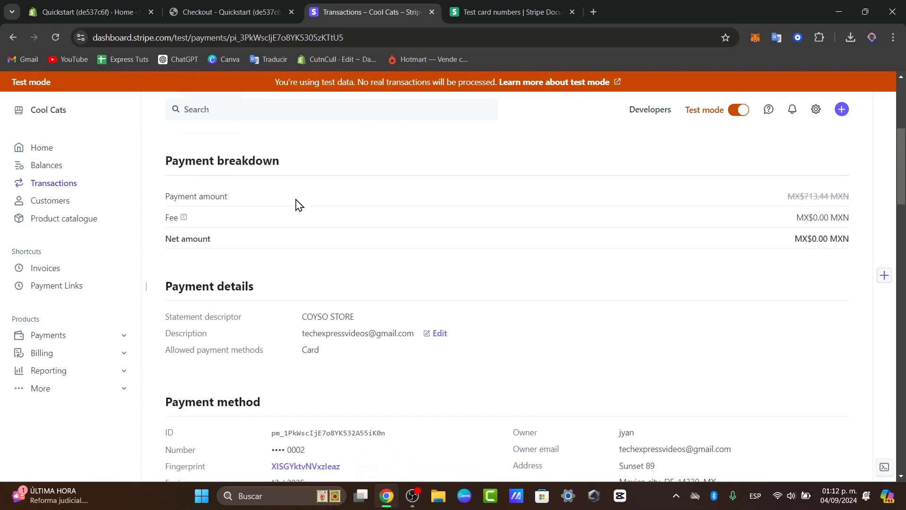
scroll(360, 343, "down", 3)
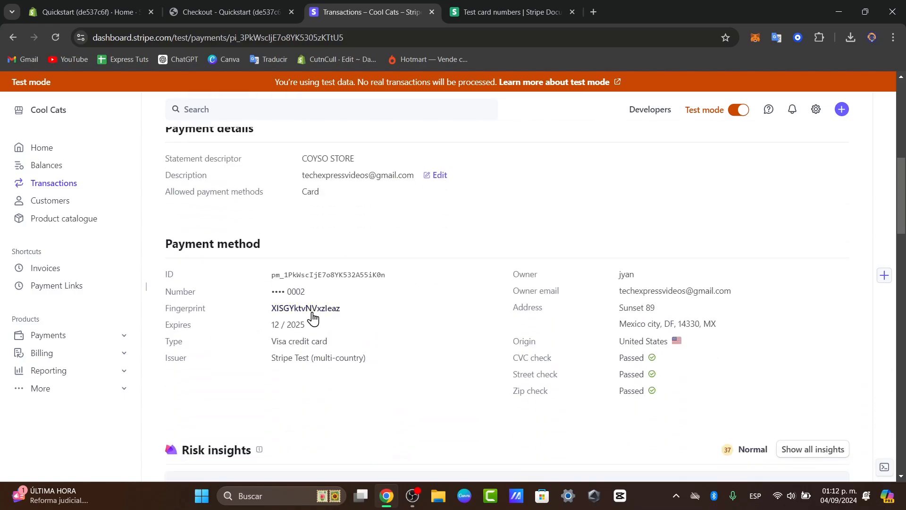
scroll(312, 319, "down", 10)
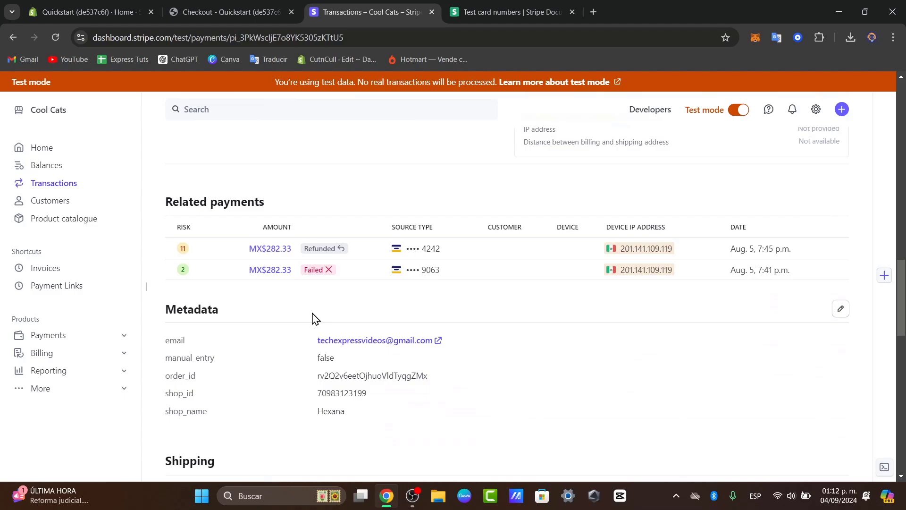
scroll(316, 319, "down", 2)
scroll(315, 319, "up", 2)
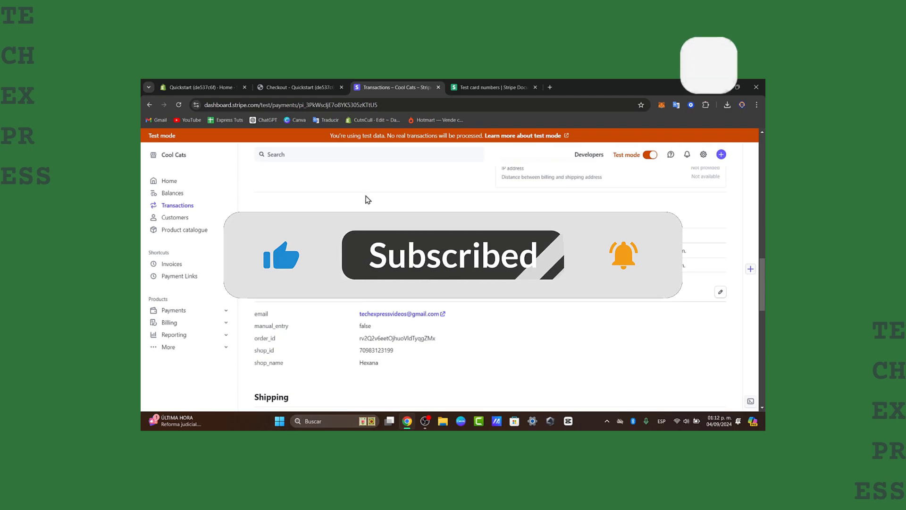
Switch Stripe test mode off, then view and close the store's checkout tab.
scroll(367, 200, "up", 10)
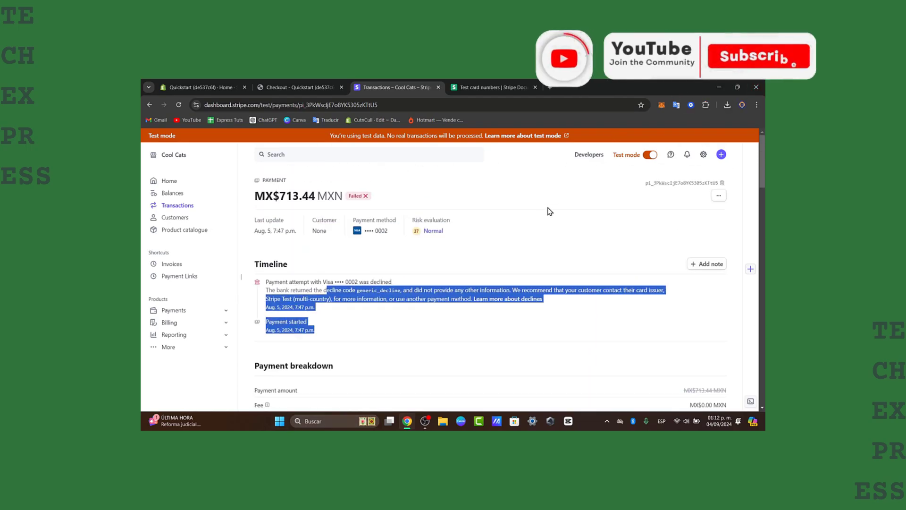
left_click(651, 154)
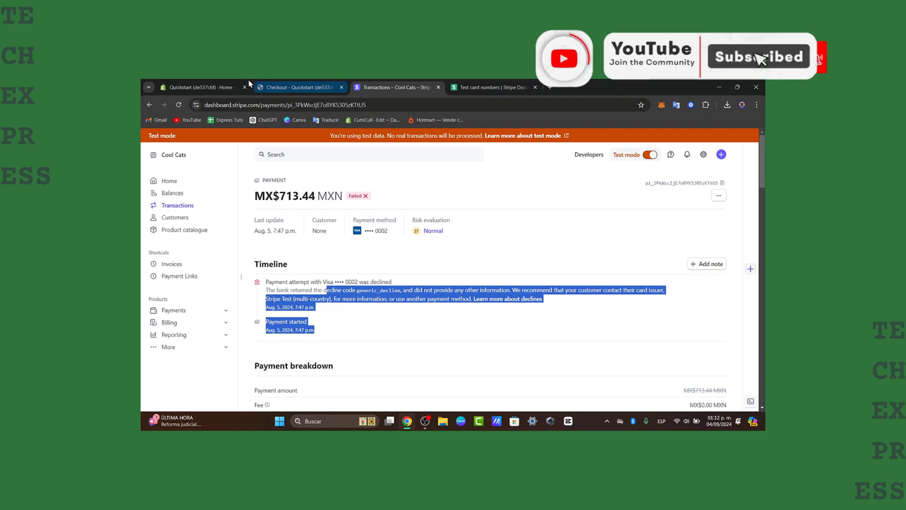
left_click(217, 86)
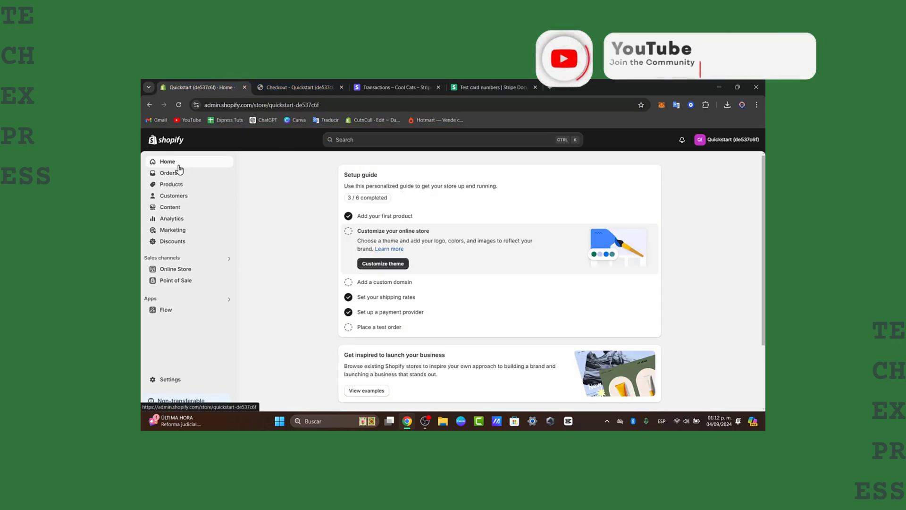
left_click(330, 87)
left_click(342, 87)
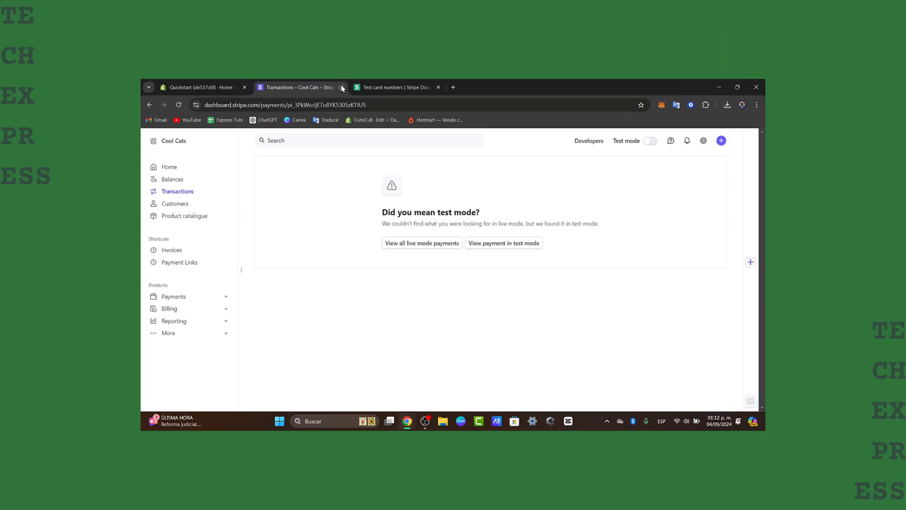